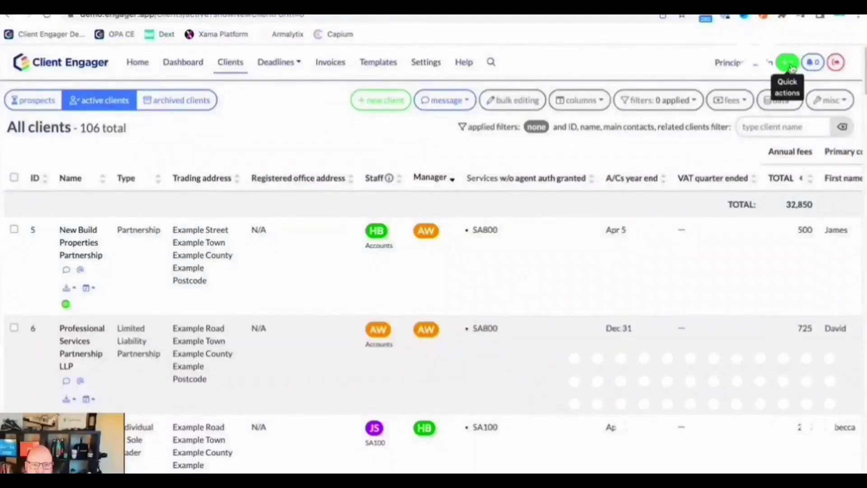
Leave the admin System users page for the My Practice Client Portal login tab
left_click(786, 63)
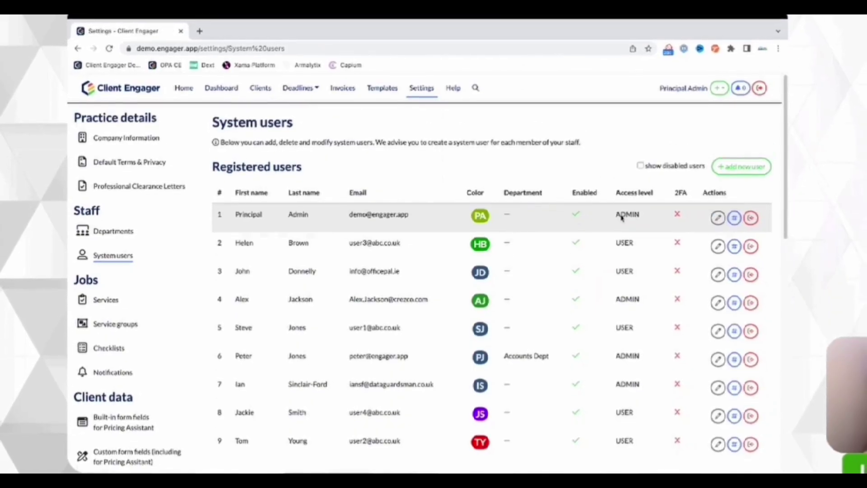
left_click(724, 218)
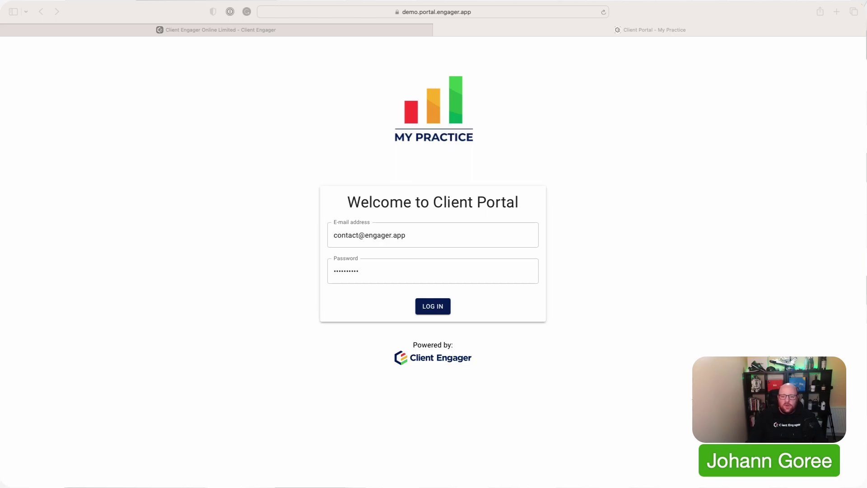
Log in to the My Practice Client Portal using the prefilled client e-mail and password
left_click(675, 223)
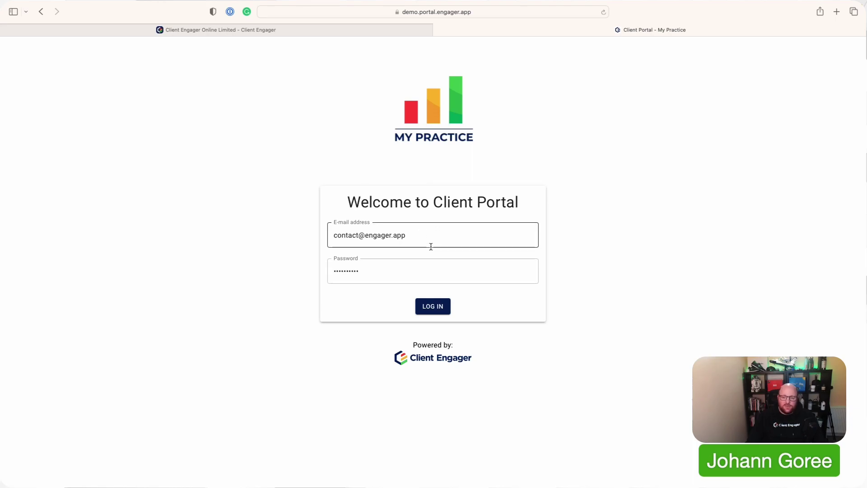
left_click(438, 308)
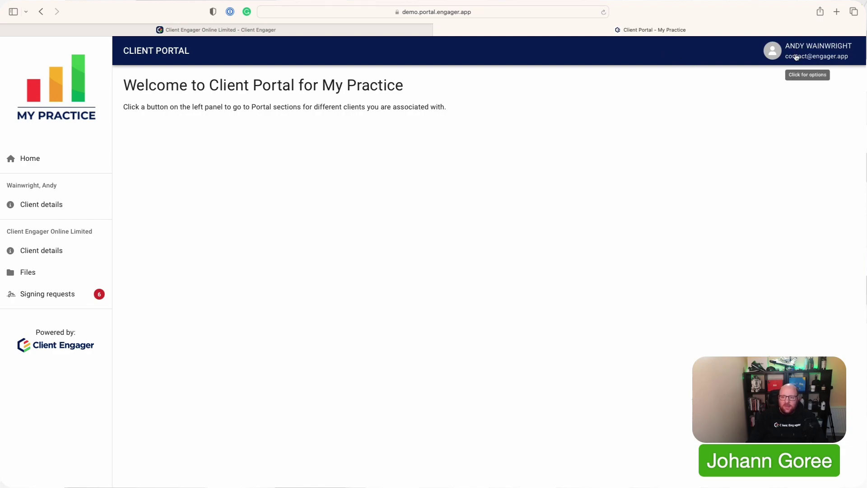
Open the account options dropdown and close it again without logging out
left_click(795, 57)
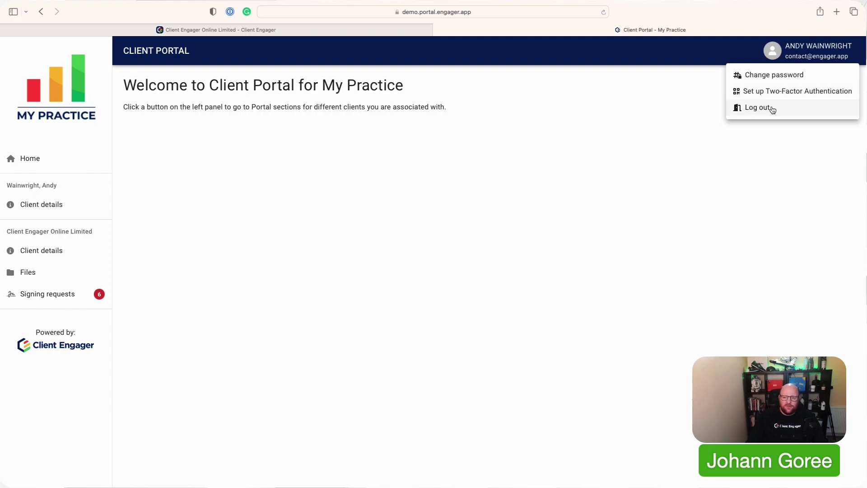
left_click(684, 118)
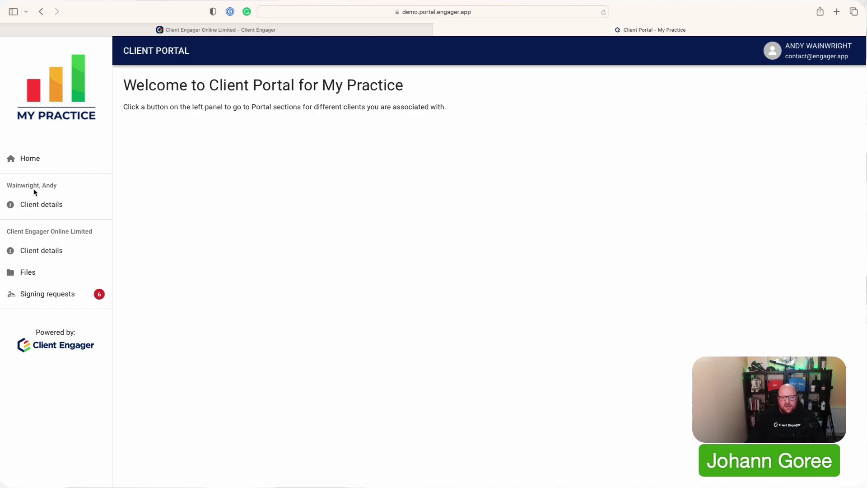
left_click(49, 206)
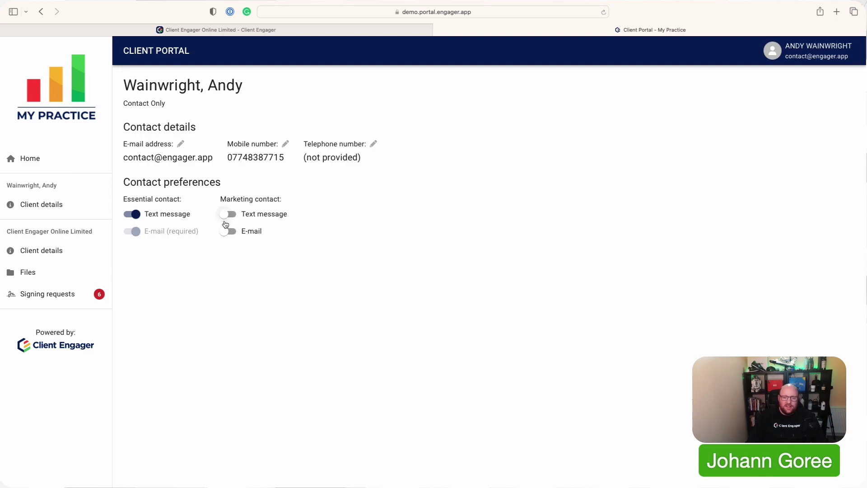
left_click(286, 144)
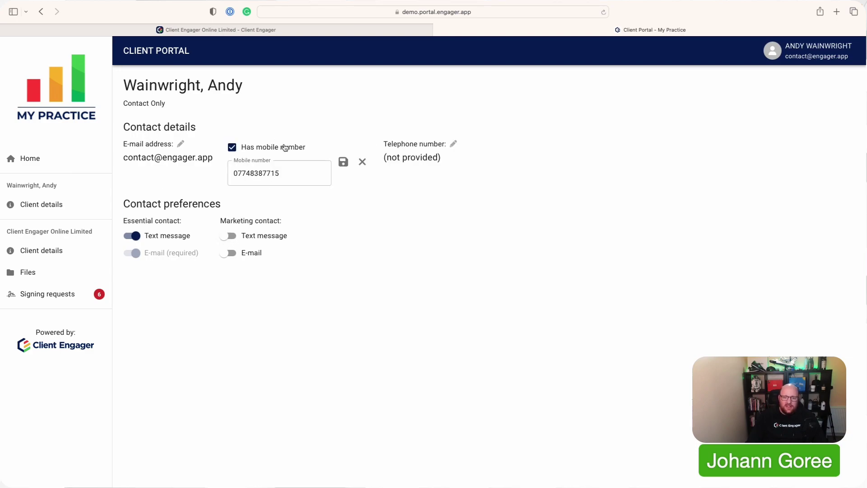
left_click(285, 170)
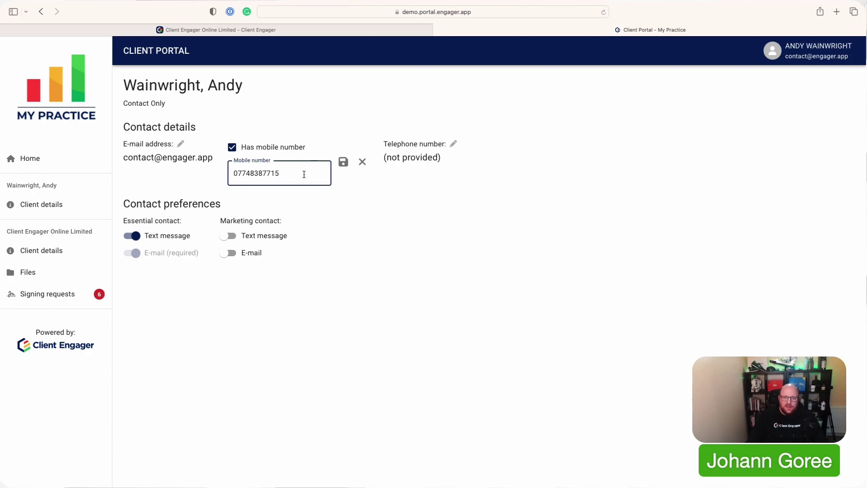
key("BackSpace")
type("4")
left_click(343, 162)
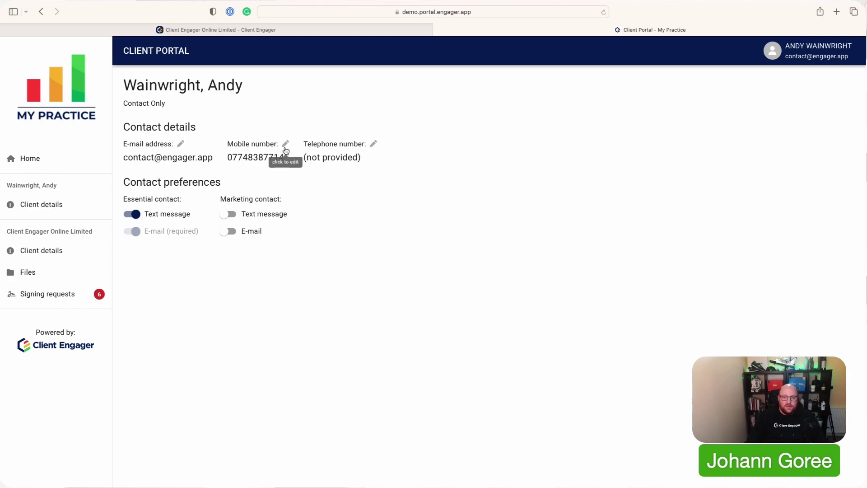
left_click(286, 143)
left_click(292, 171)
key("BackSpace")
type("5")
key("Return")
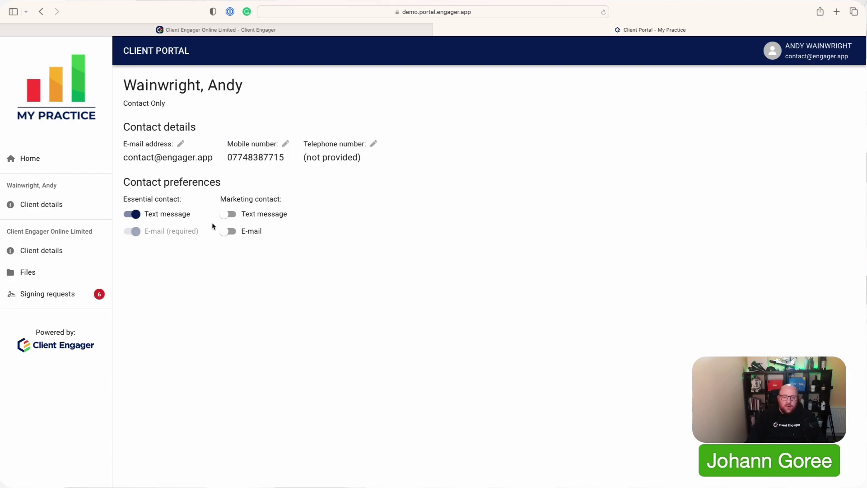
left_click(225, 215)
left_click(229, 231)
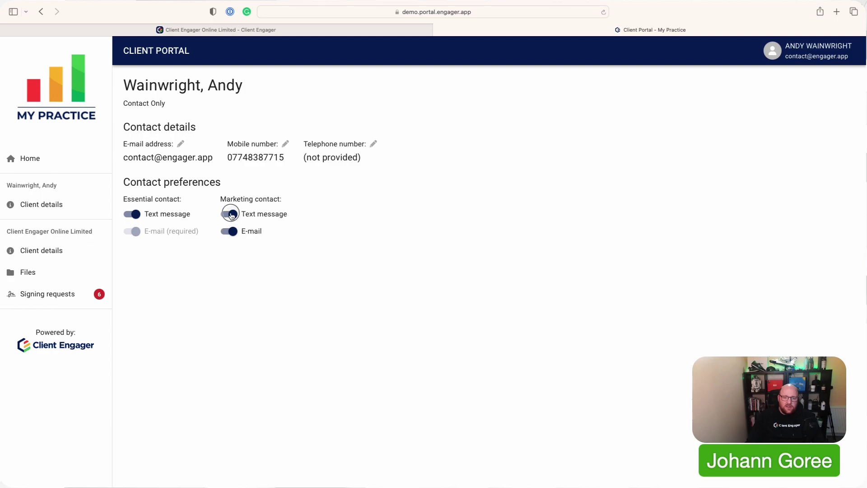
left_click(229, 232)
left_click(228, 214)
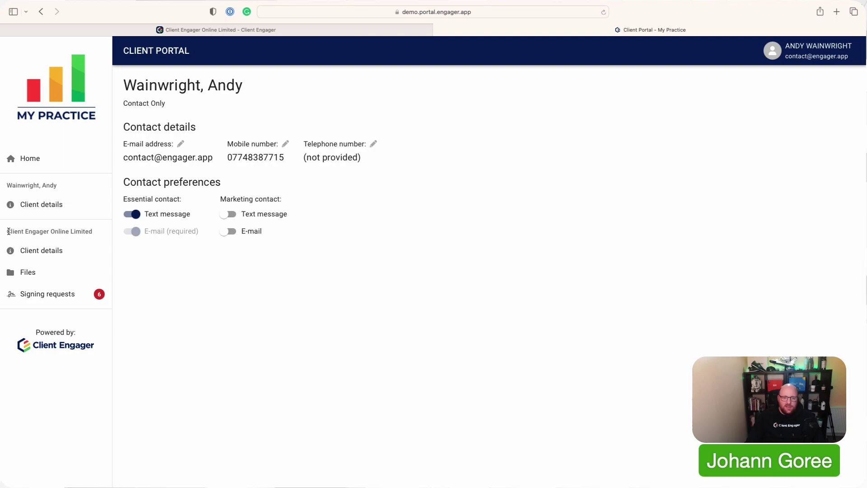
left_click_drag(9, 231, 97, 230)
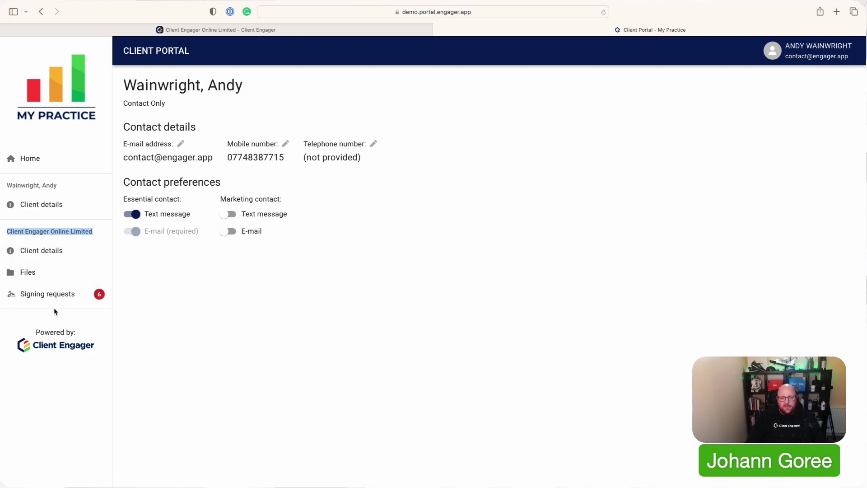
Show Client Engager Online Limited's client details with its eight services and prices
left_click(53, 254)
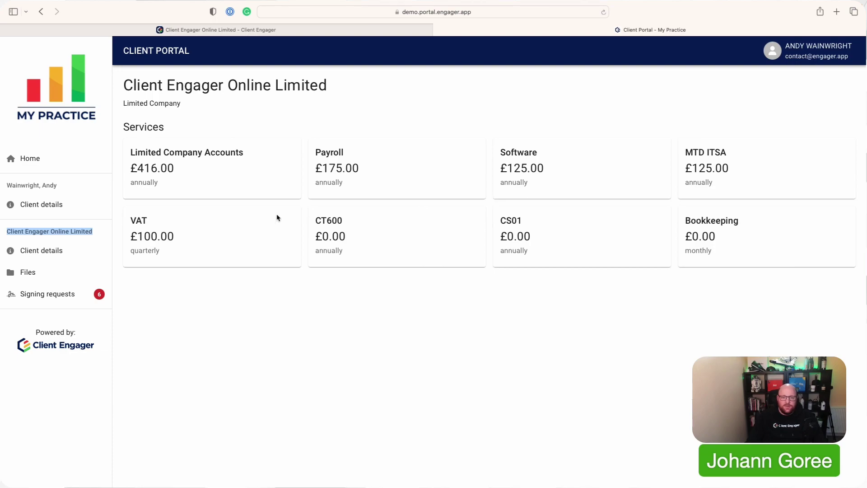
Browse the company's files to the Accounts / YE 2022 folder
left_click(70, 274)
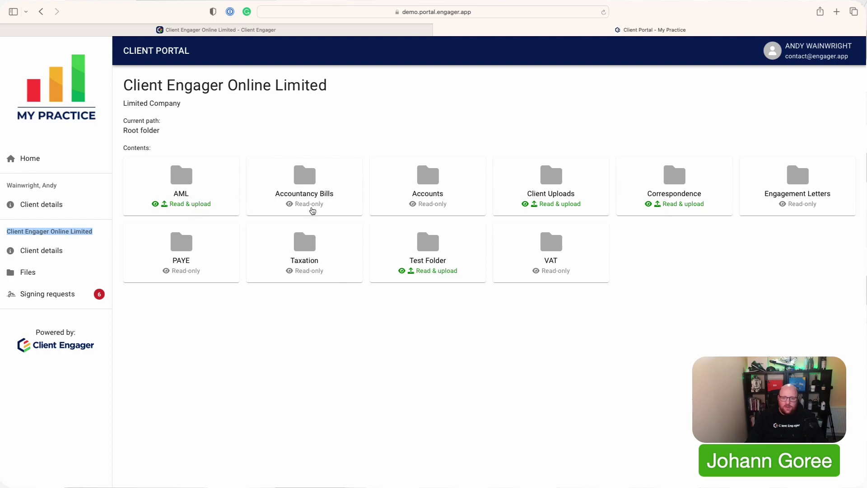
left_click(429, 177)
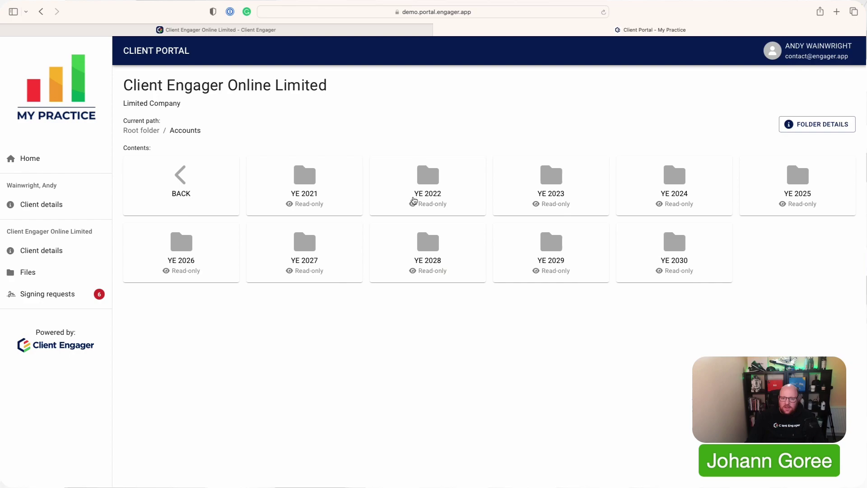
left_click(329, 196)
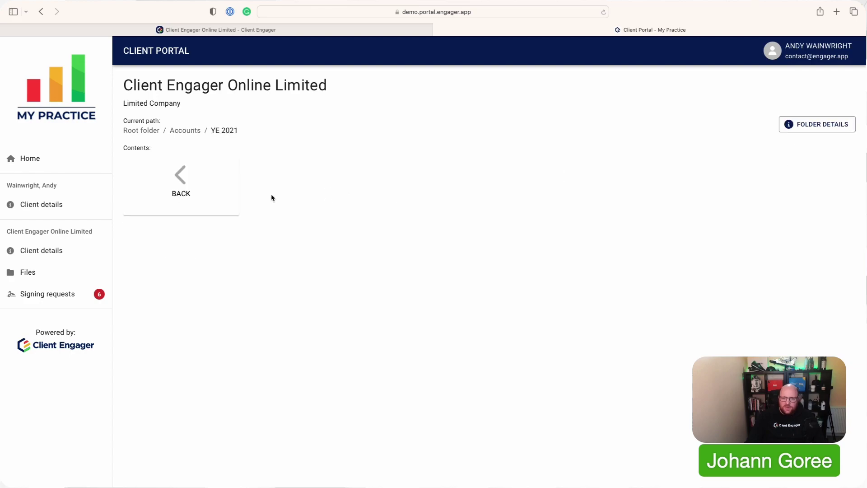
left_click(180, 188)
left_click(406, 190)
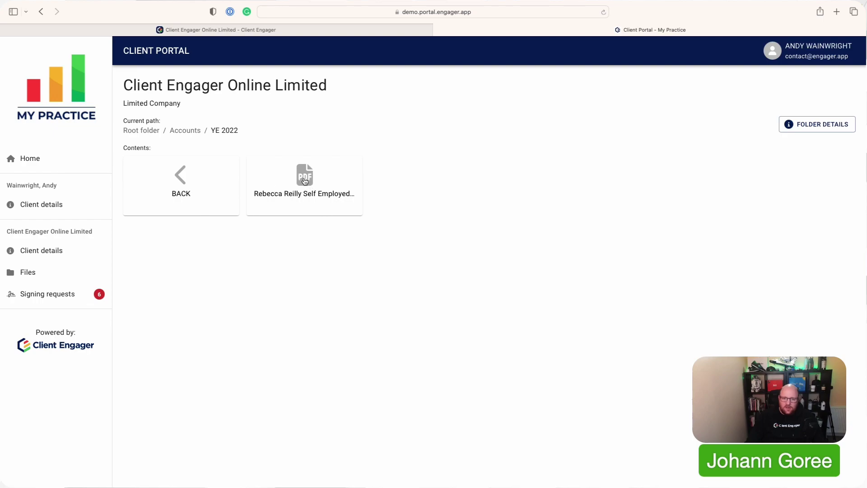
Show the self-employed accounts PDF's details and preview it briefly
left_click(305, 181)
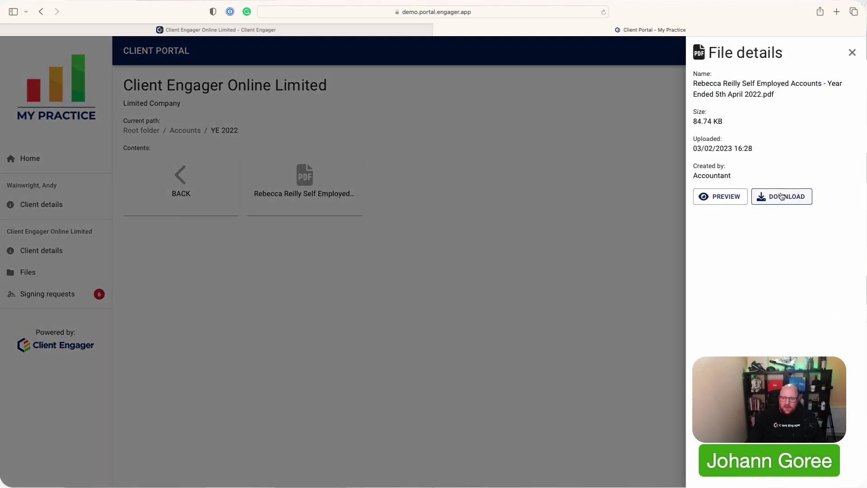
left_click(726, 197)
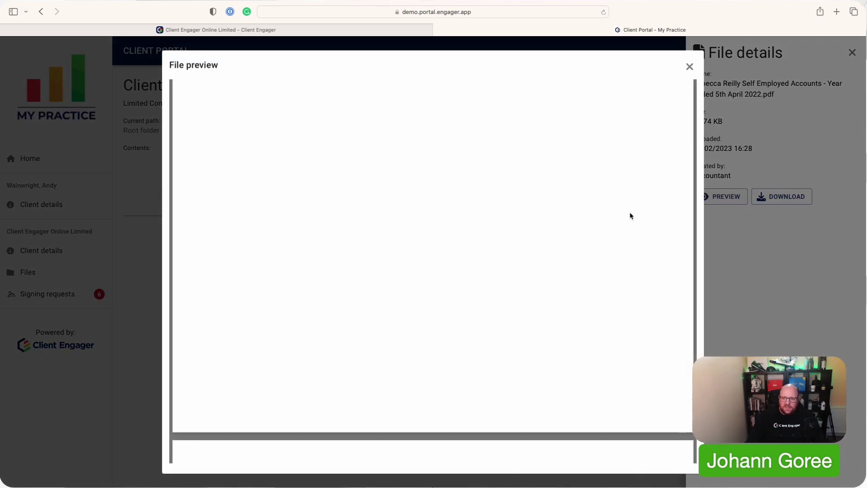
left_click(689, 67)
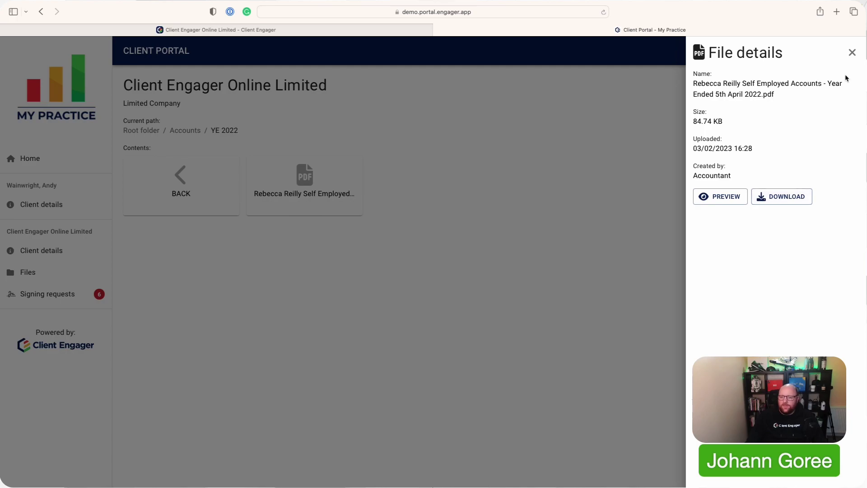
Close the file details, return to the Root folder, and list the company's signing requests
left_click(852, 53)
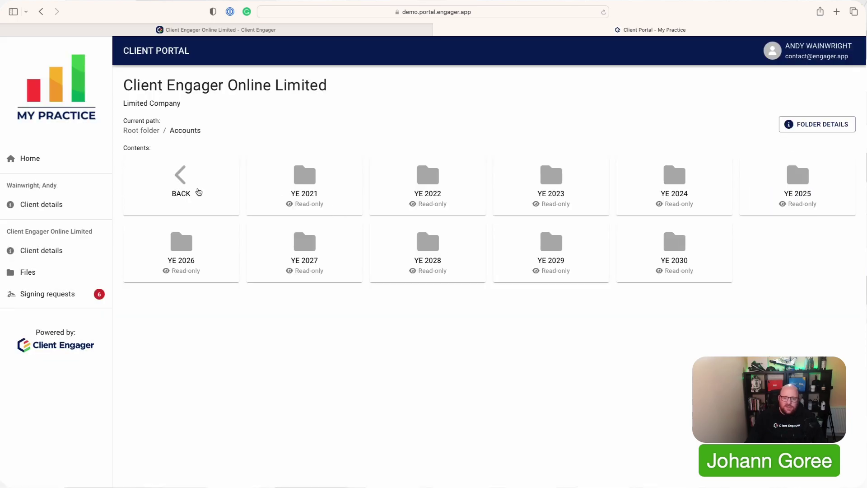
left_click(198, 191)
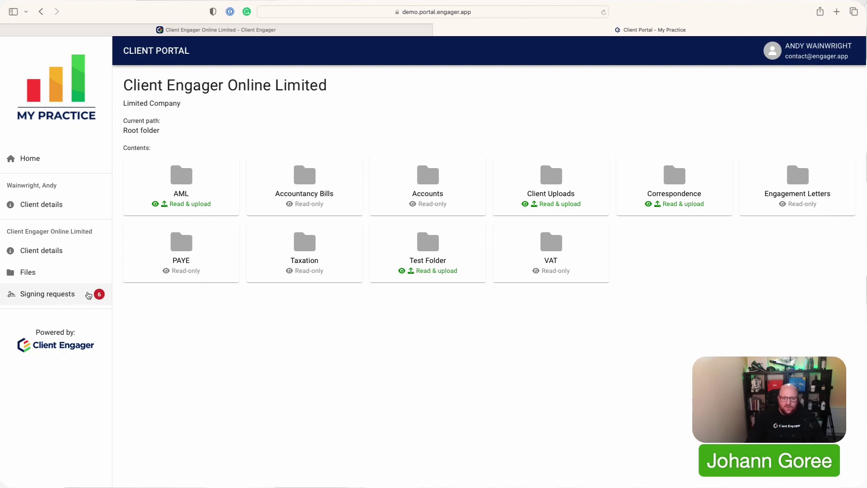
left_click(70, 295)
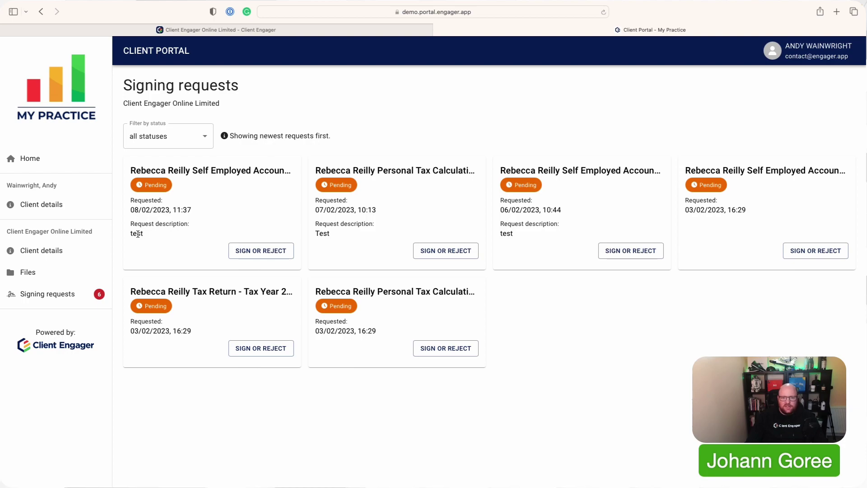
Open the newest Self Employed Accounts request and scroll to its final income and expenditure page
left_click(237, 251)
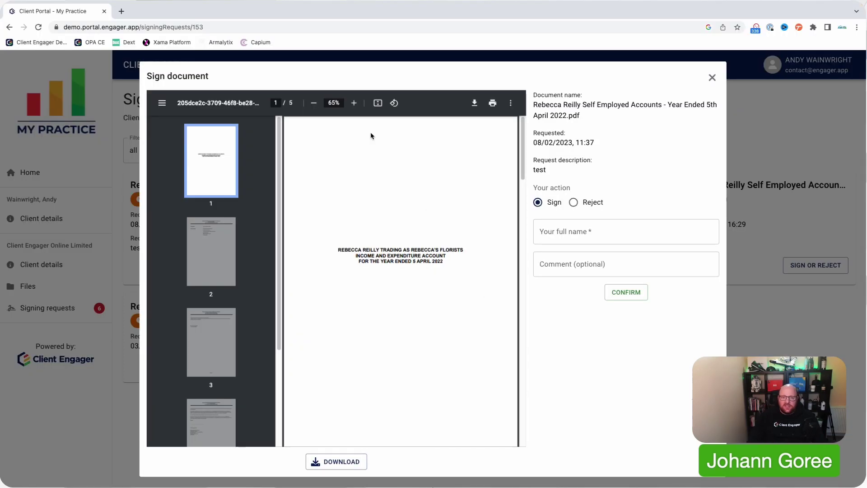
scroll(221, 221, "down", 2)
scroll(221, 220, "up", 2)
scroll(381, 261, "down", 15)
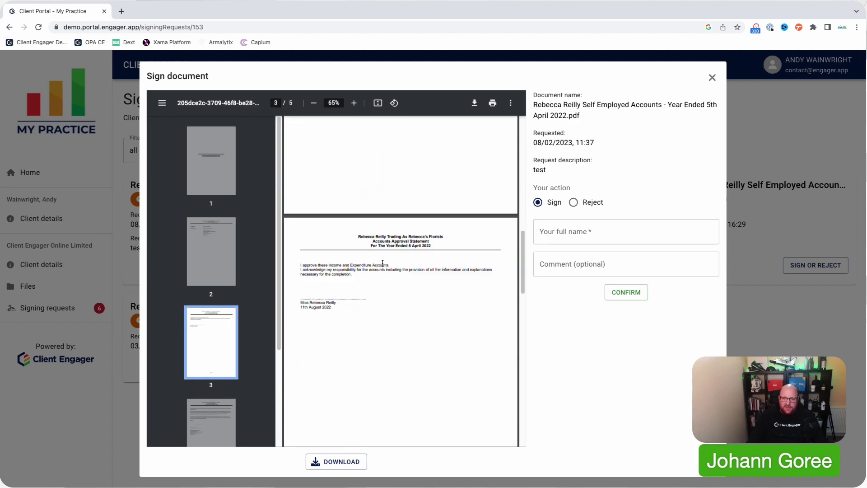
scroll(382, 263, "down", 7)
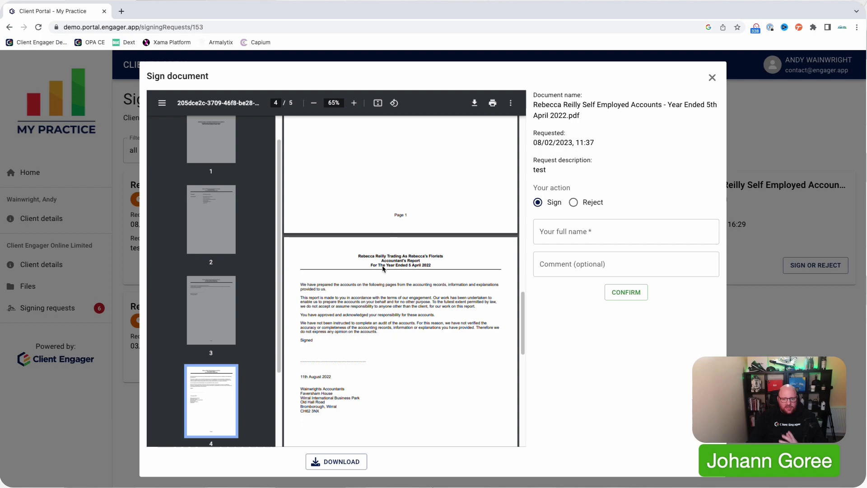
scroll(382, 268, "down", 10)
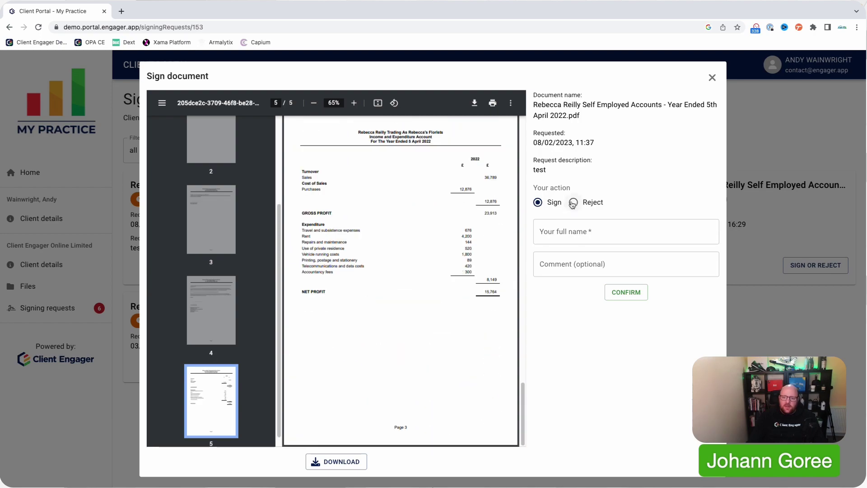
Enter the signer's full name and an optional comment 'Thanks'
left_click(572, 226)
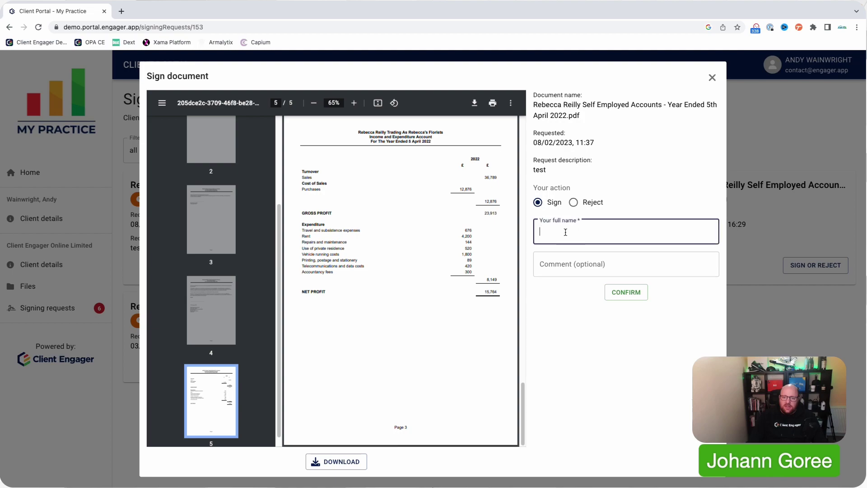
type("a")
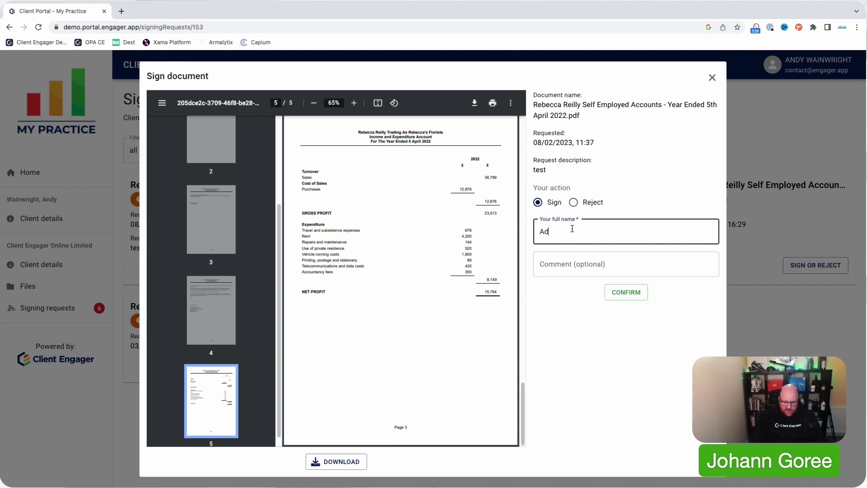
type("dny")
key("BackSpace")
key("BackSpace")
key("BackSpace")
key("BackSpace")
key("BackSpace")
left_click(588, 270)
type("Thanks")
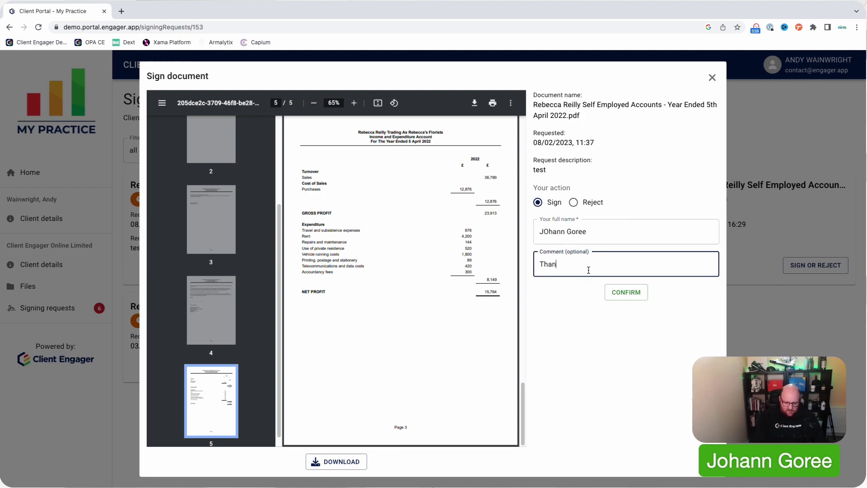
Choose Reject, replace the comment with 'Spelling error on page 3', and confirm
left_click(573, 202)
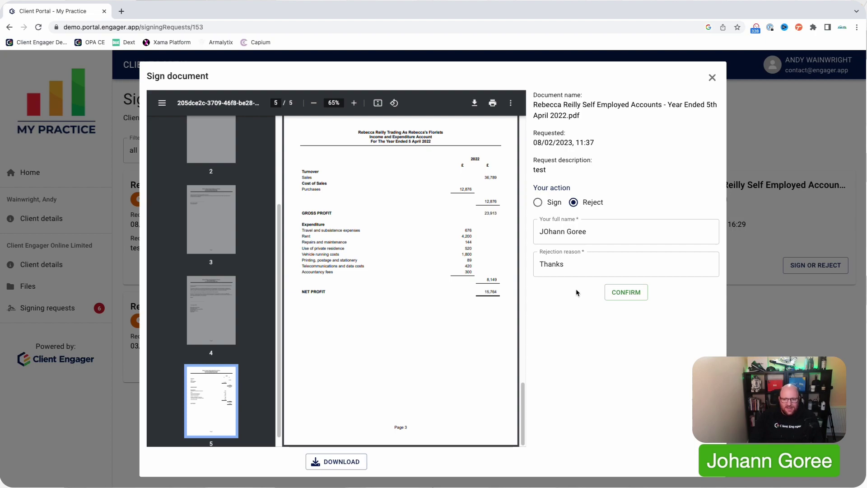
left_click(568, 267)
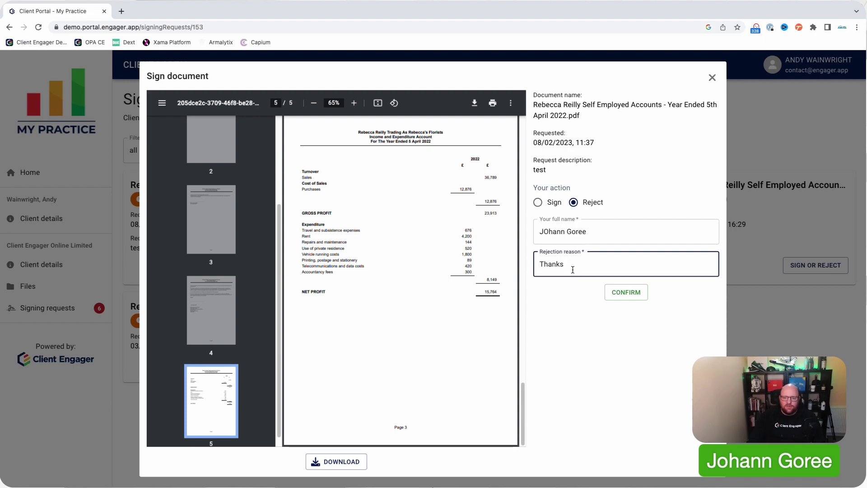
left_click_drag(572, 269, 517, 259)
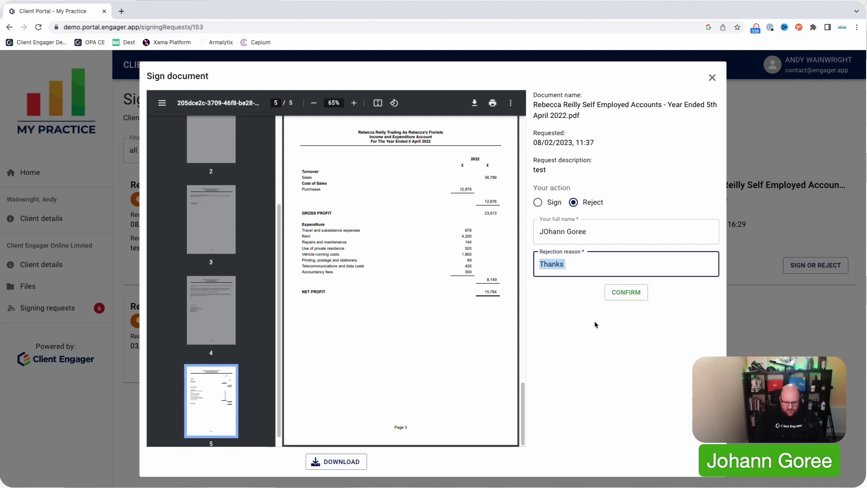
type("Spelling")
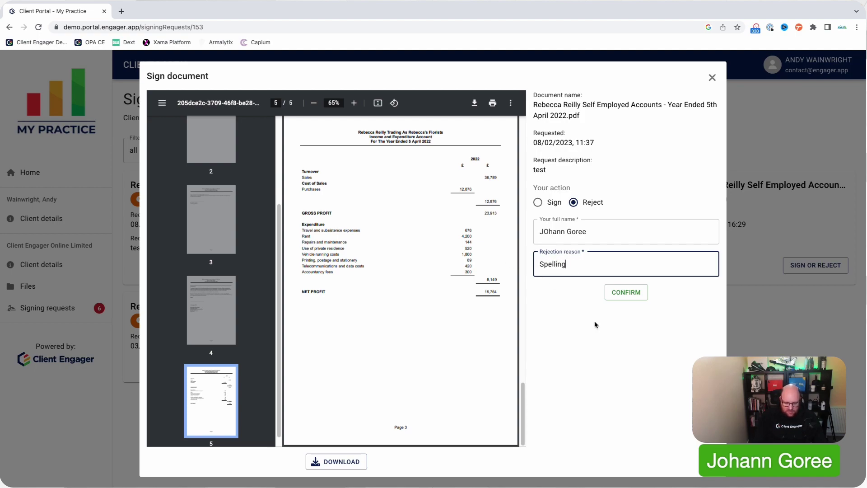
type(" we")
key("BackSpace")
key("BackSpace")
type("age 3")
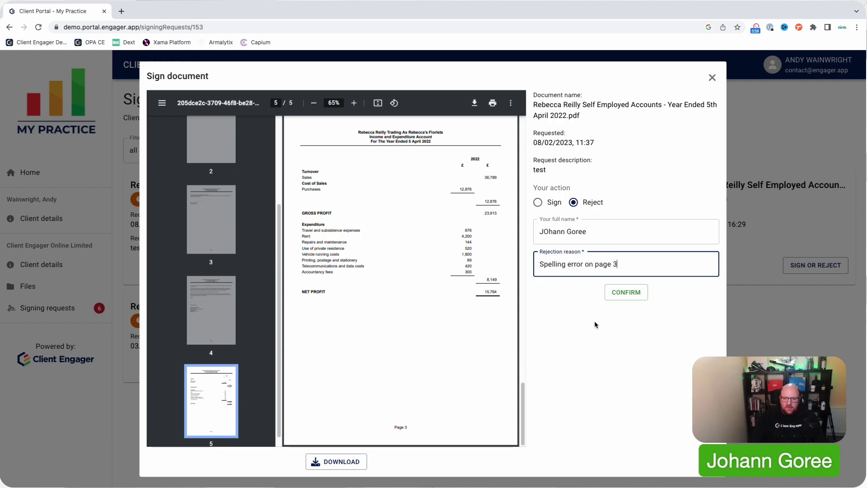
left_click(626, 292)
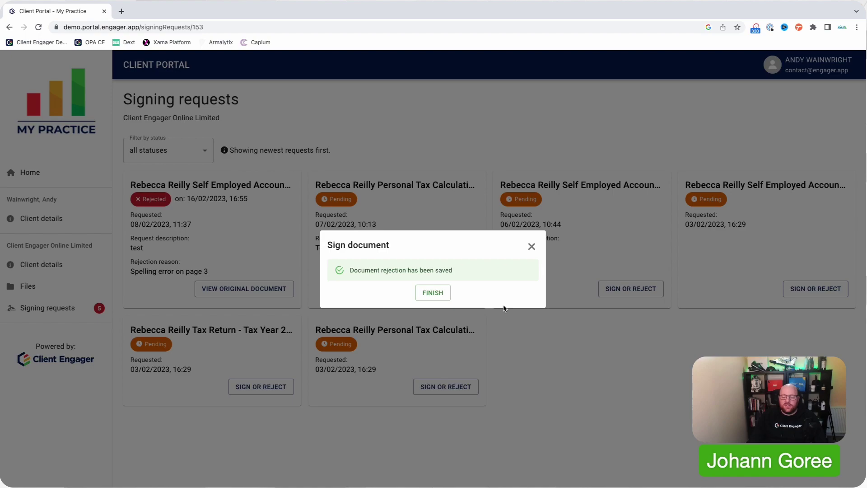
Sign the Personal Tax Calculation 2021-22 request with the signer's full name
left_click(432, 293)
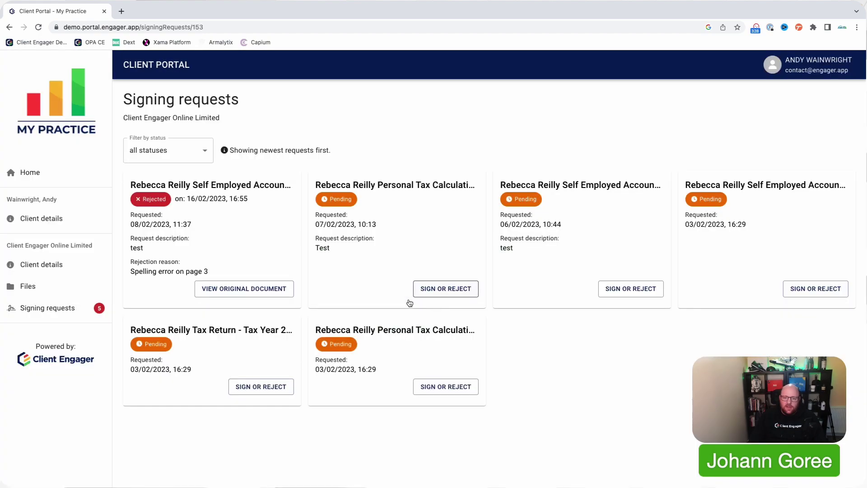
left_click(441, 291)
left_click(584, 228)
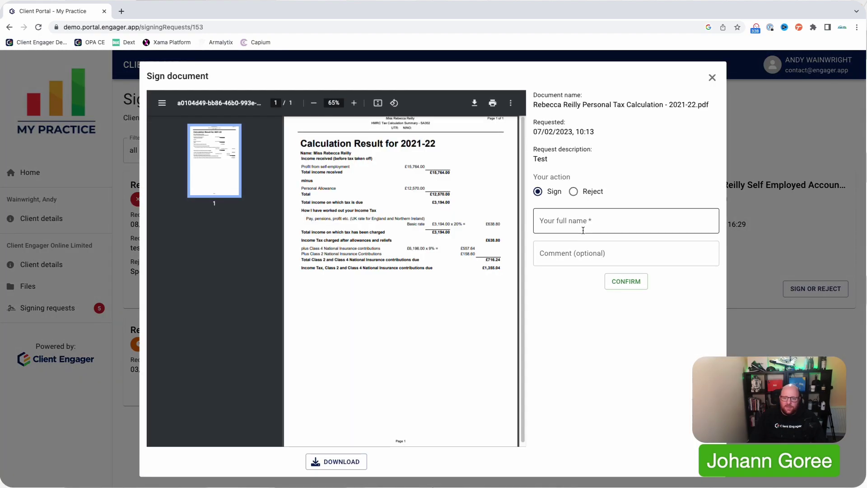
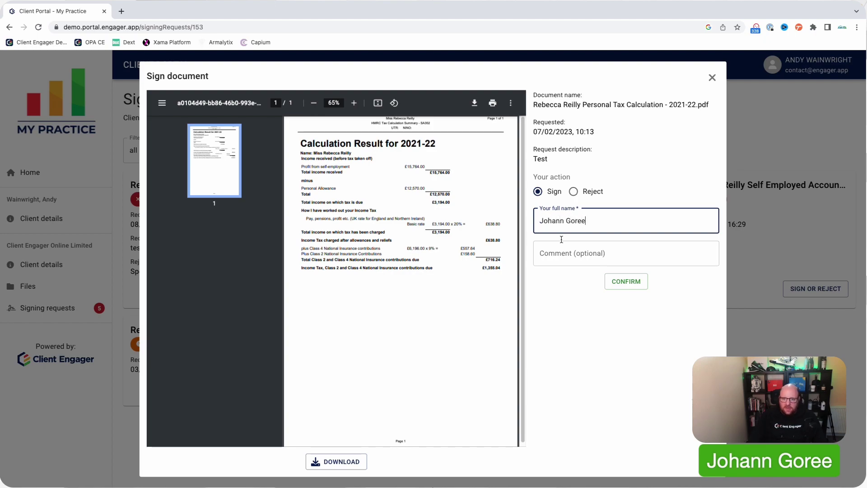
left_click(623, 282)
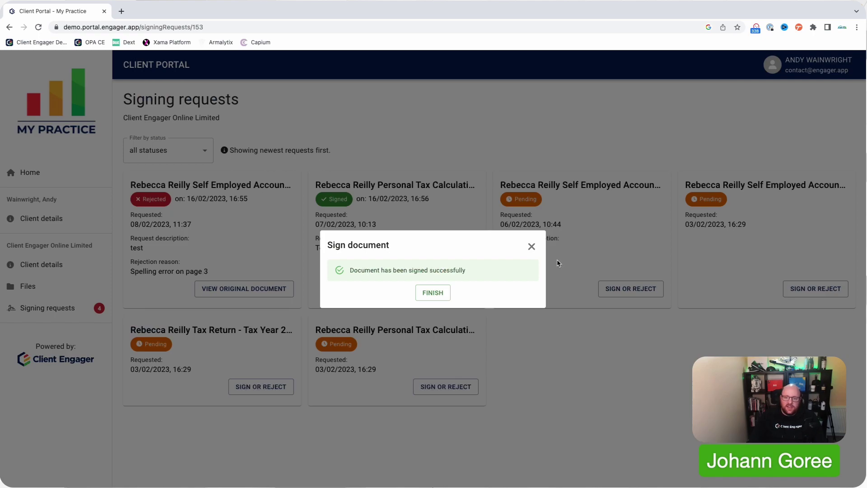
Preview the signed Personal Tax Calculation down to its signature details page, then close it
left_click(445, 294)
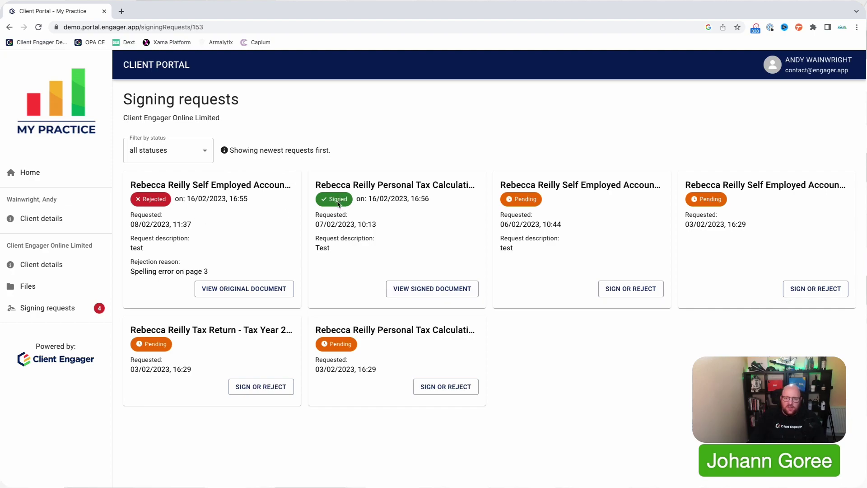
left_click(408, 290)
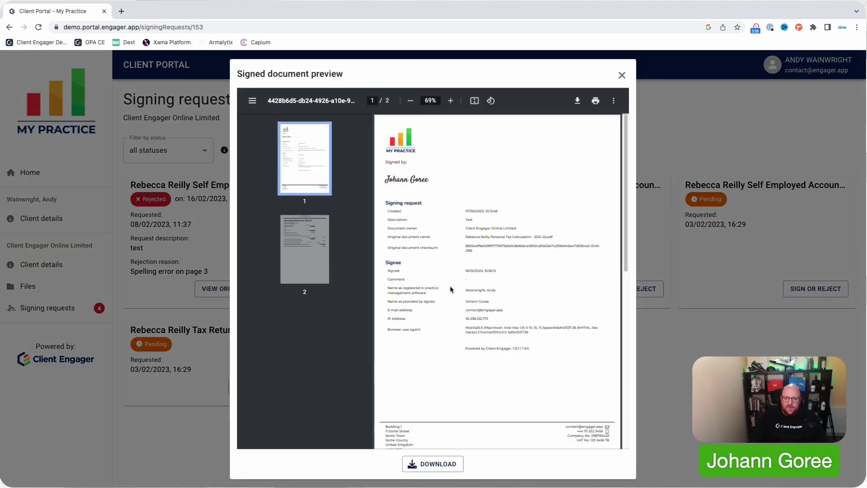
scroll(430, 296, "down", 2)
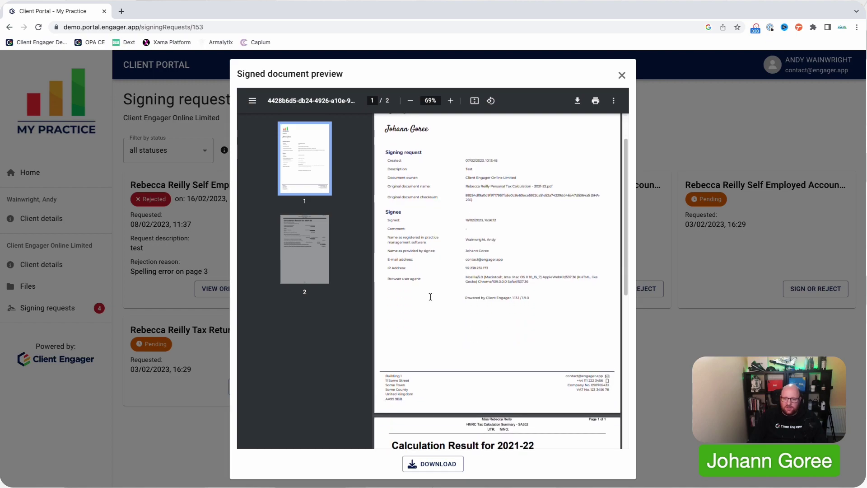
scroll(431, 297, "down", 10)
scroll(432, 299, "up", 10)
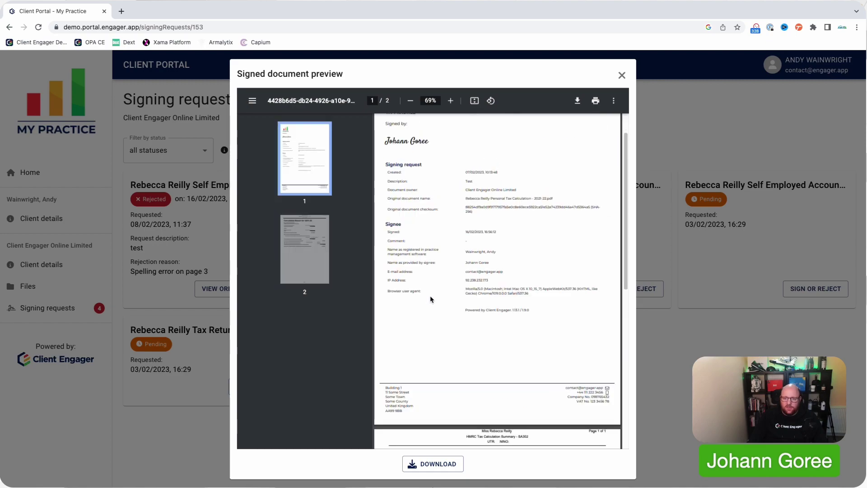
scroll(430, 299, "up", 1)
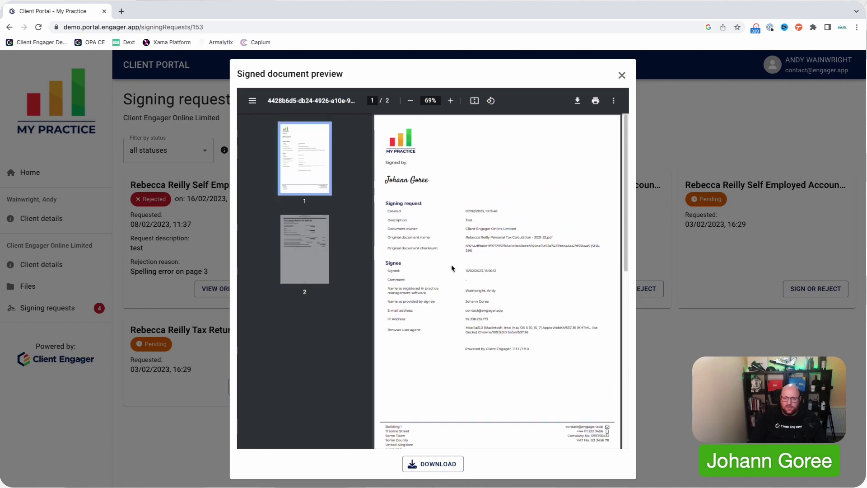
left_click(622, 76)
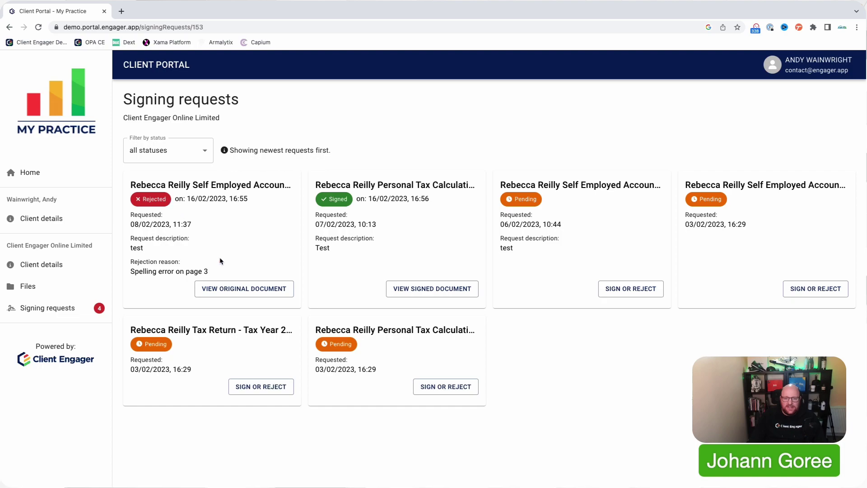
left_click(228, 287)
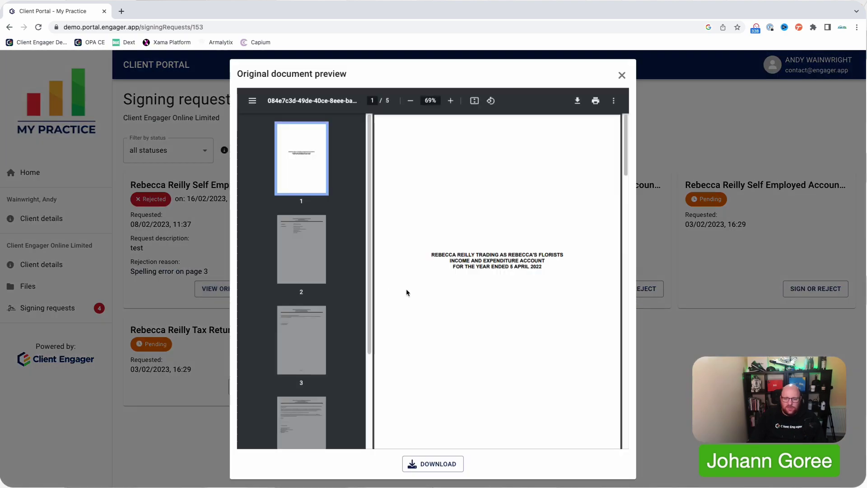
left_click(621, 75)
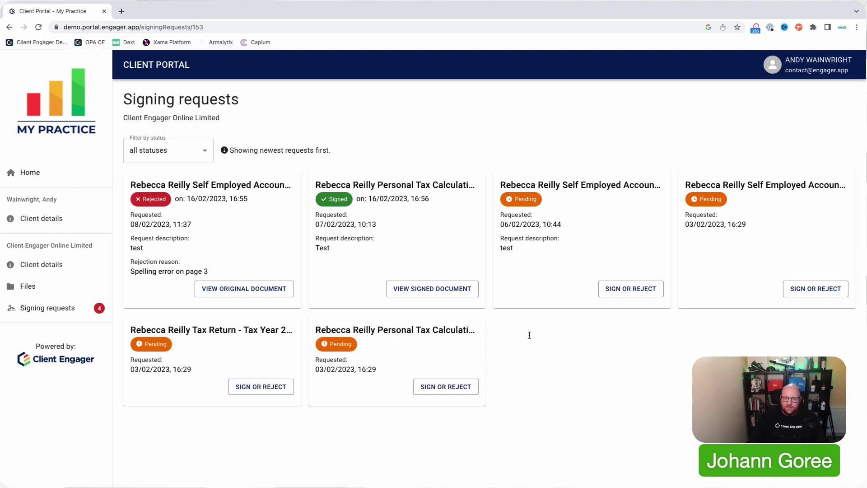
left_click(197, 154)
left_click(194, 192)
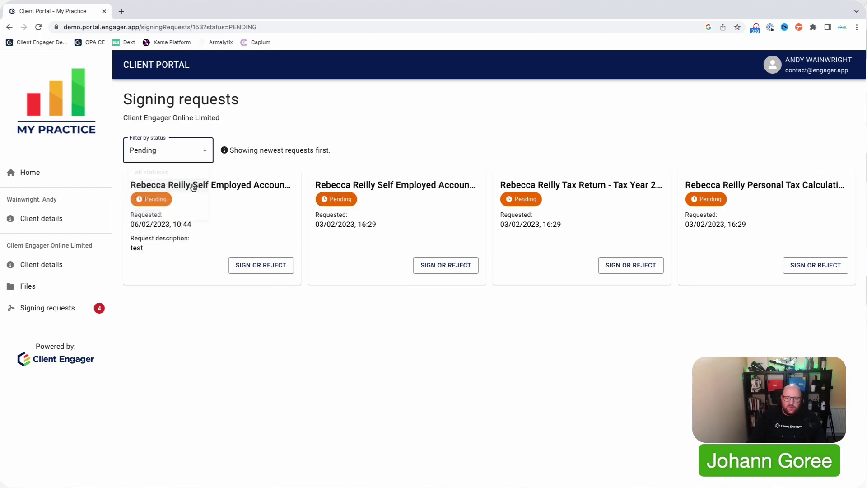
left_click(194, 156)
left_click(168, 208)
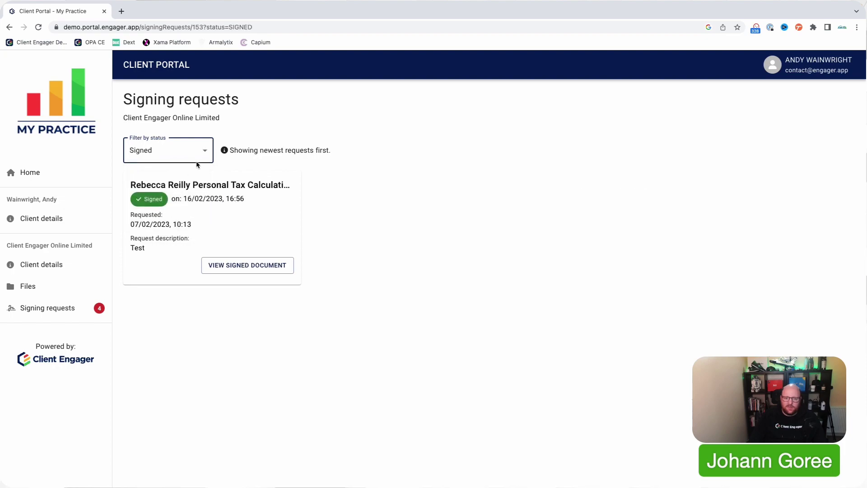
left_click(199, 156)
left_click(176, 224)
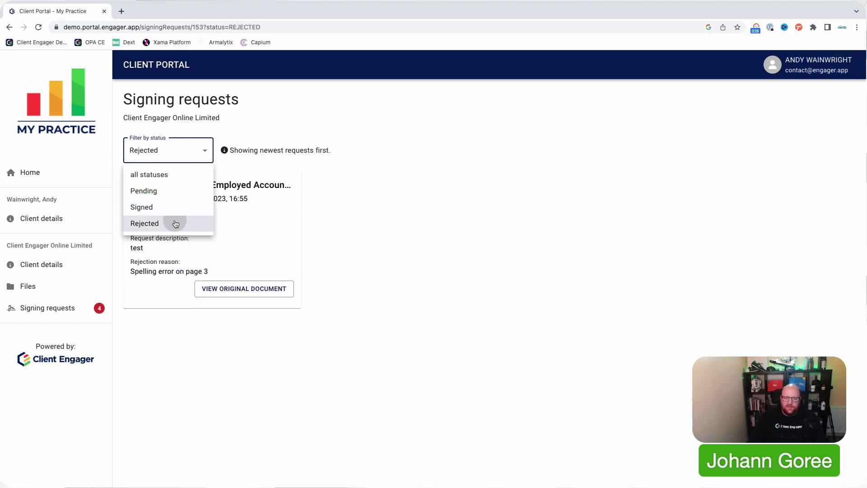
left_click(199, 158)
left_click(184, 173)
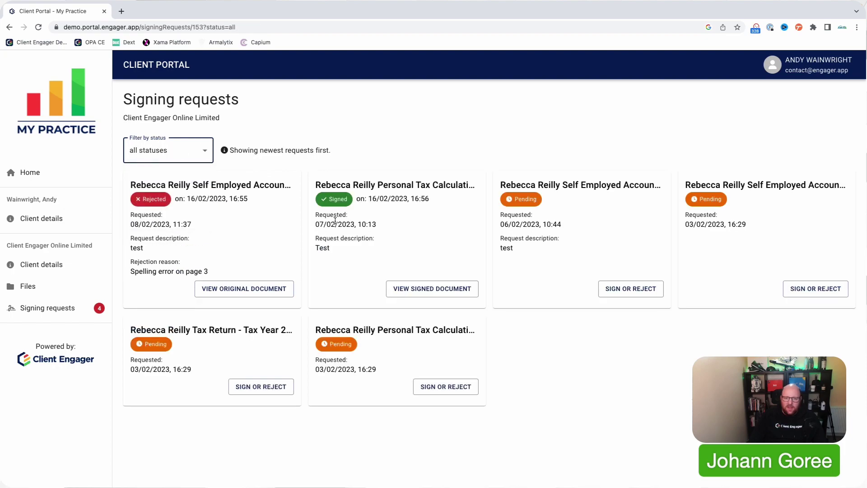